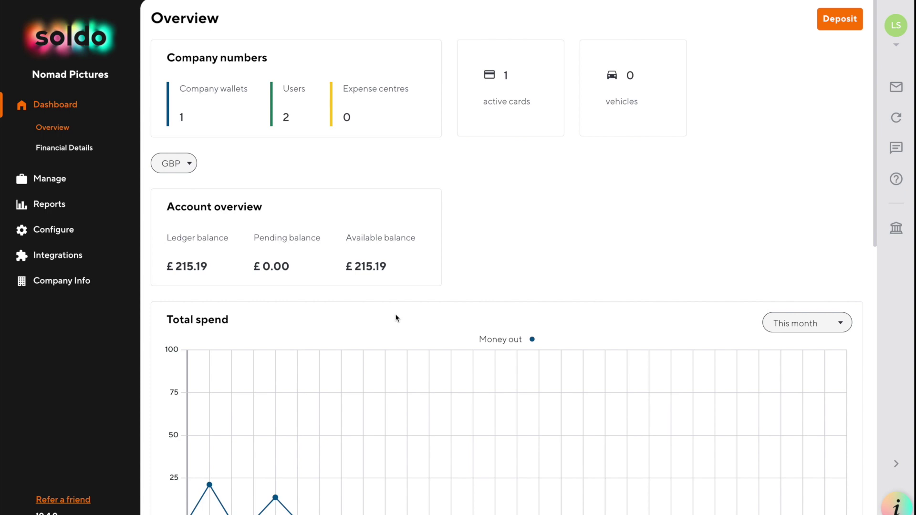
# - Open the Statements report under Reports and review the December 2020 GBP overview and wallets
pyautogui.click(69, 205)
pyautogui.click(53, 233)
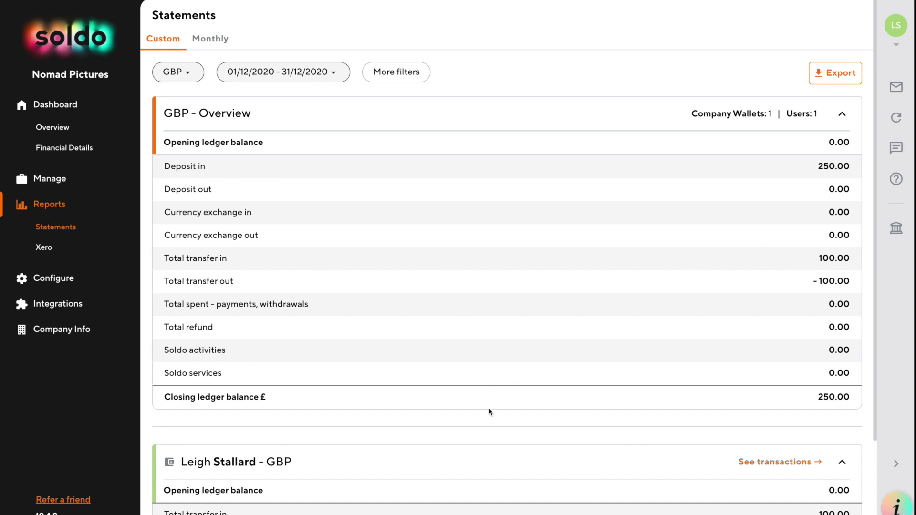
pyautogui.scroll(-2, 488, 407)
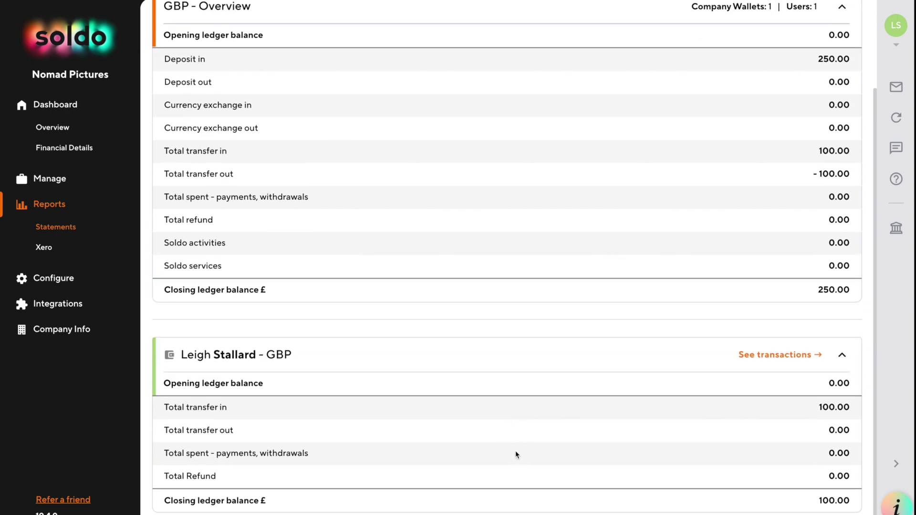
pyautogui.scroll(2, 465, 427)
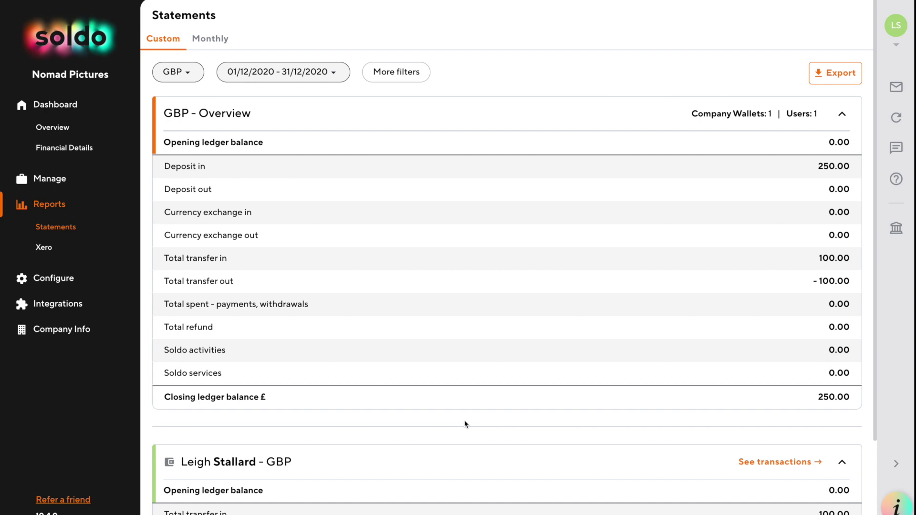
# - Set a custom statement date range from 1 December 2020 to 7 January 2021
pyautogui.click(335, 72)
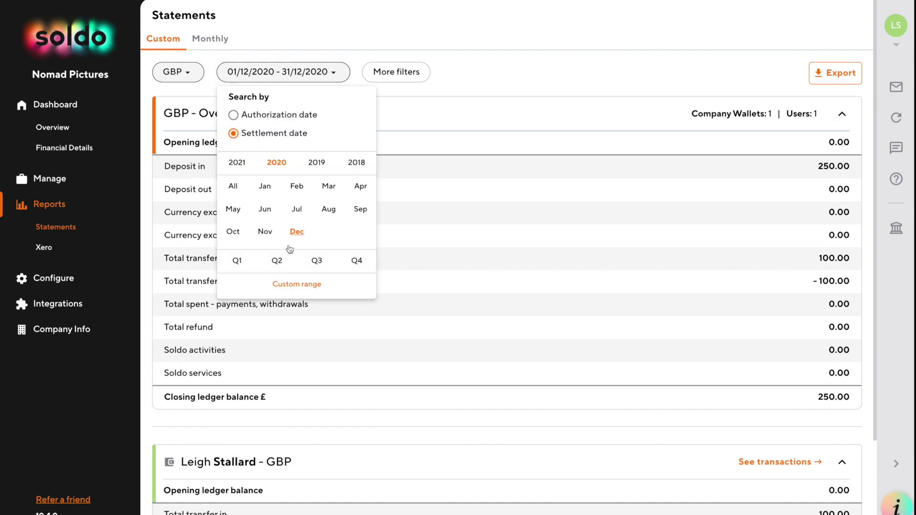
pyautogui.click(286, 285)
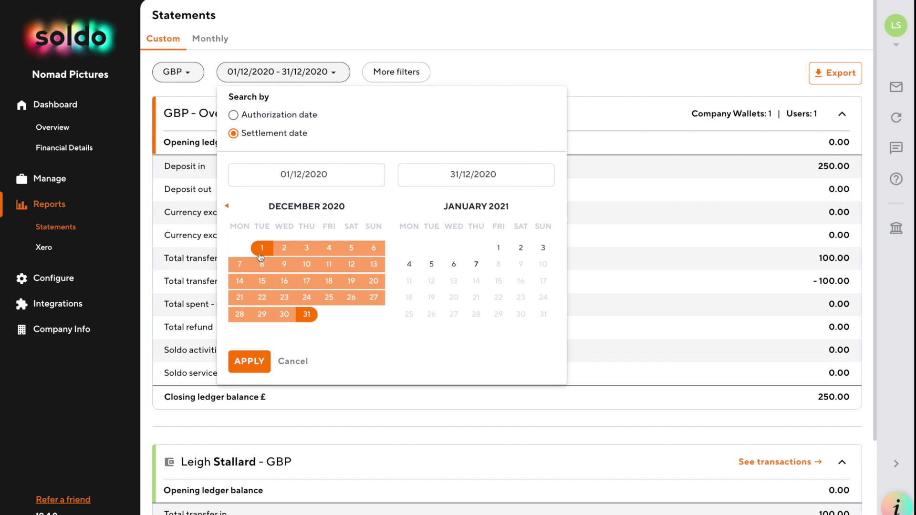
pyautogui.click(262, 249)
pyautogui.click(476, 264)
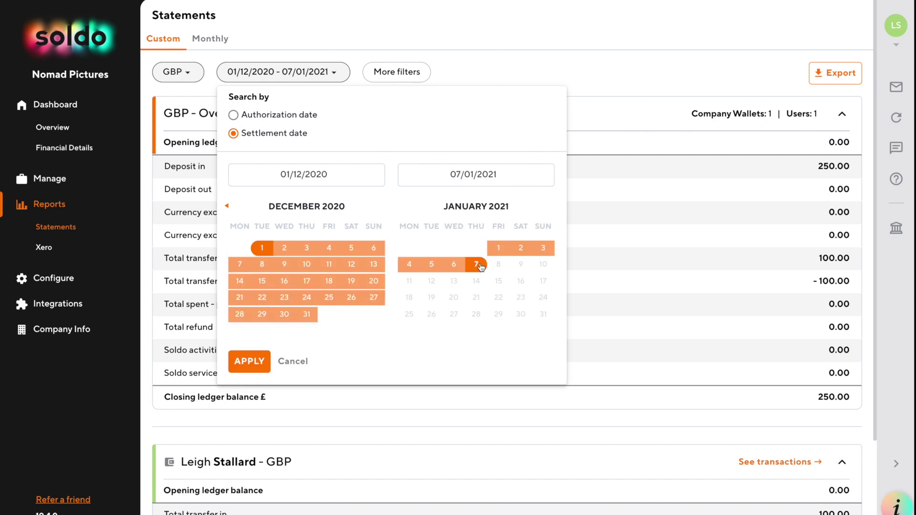
pyautogui.click(257, 362)
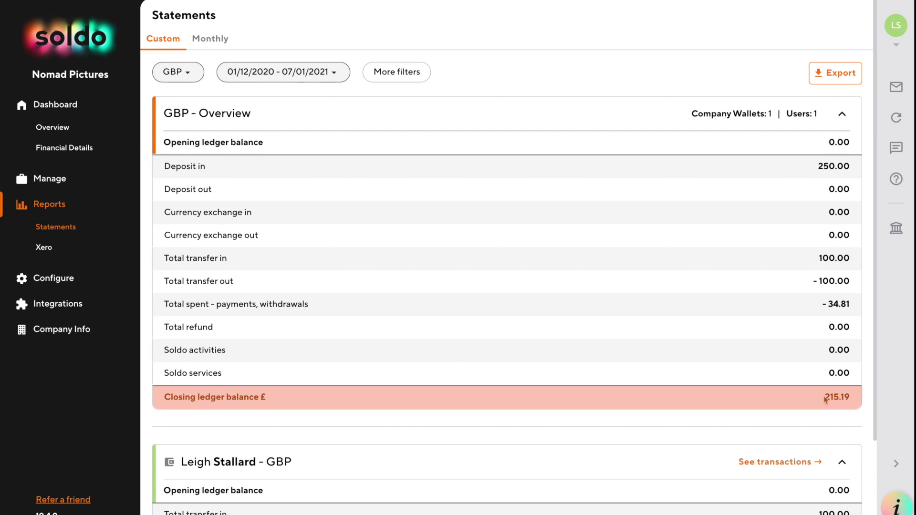
# - Check the updated 215.19 closing balance and the 65.19 user GBP wallet
pyautogui.moveTo(824, 399); pyautogui.dragTo(853, 400)
pyautogui.click(853, 400)
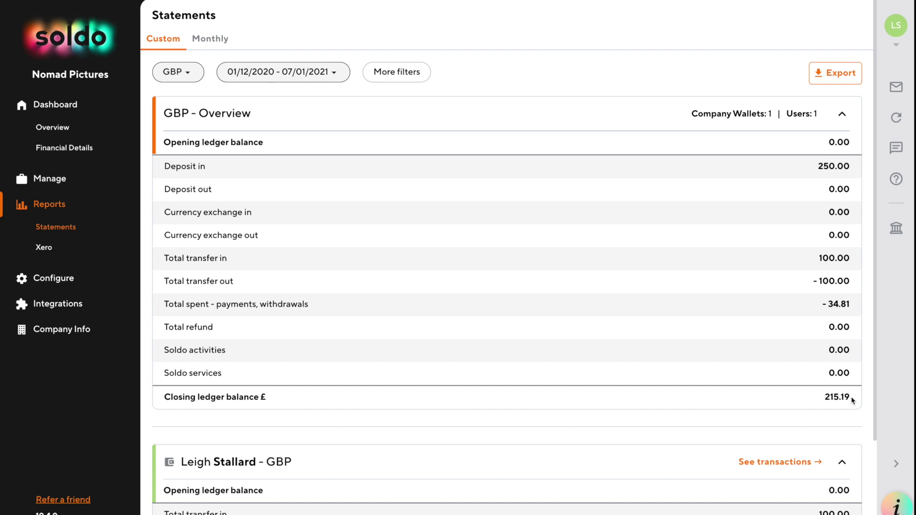
pyautogui.scroll(-3, 853, 401)
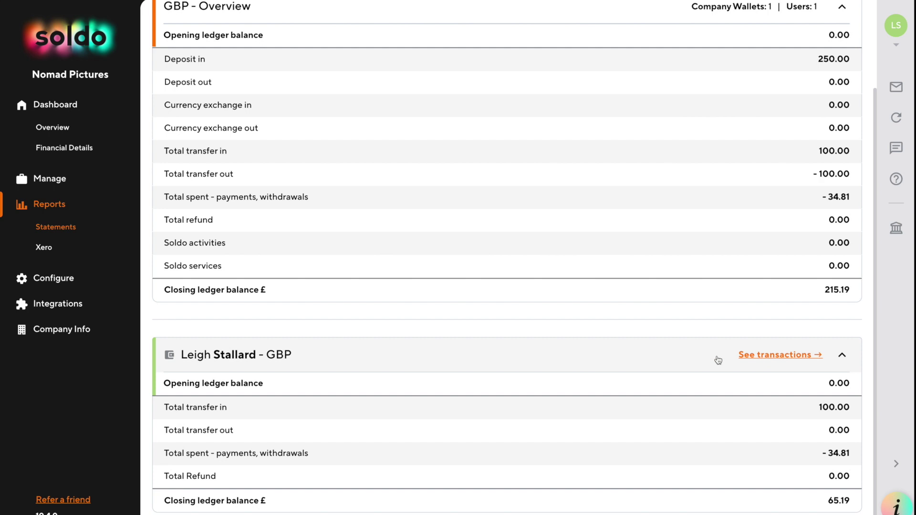
pyautogui.scroll(3, 685, 361)
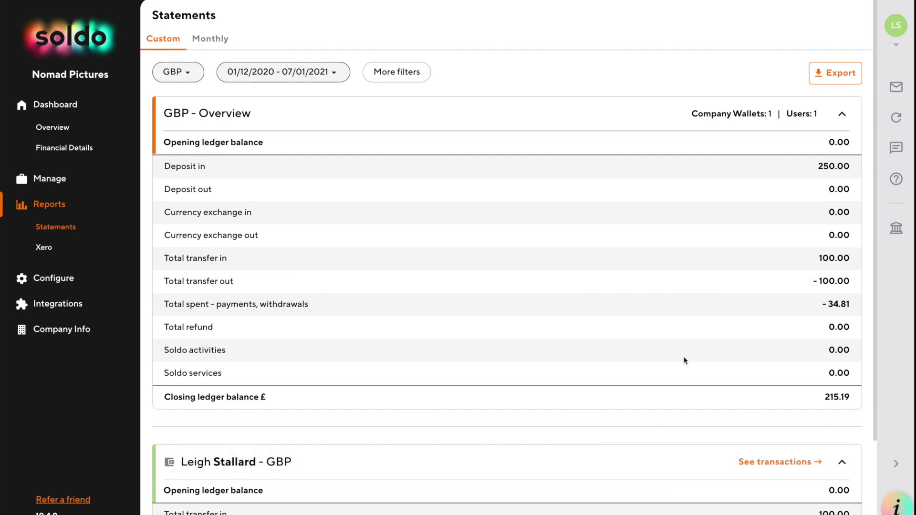
# - Export the statement as a PDF with balance, transactions and attachments
pyautogui.click(839, 78)
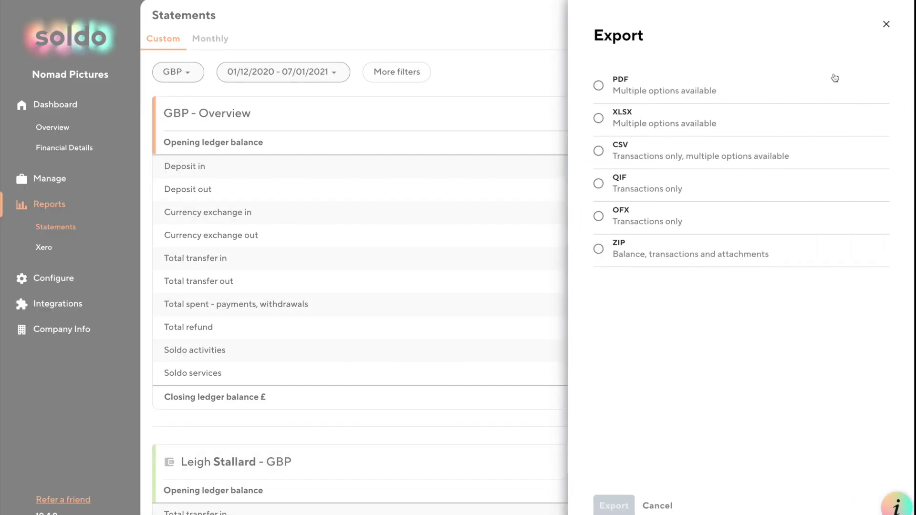
pyautogui.click(704, 92)
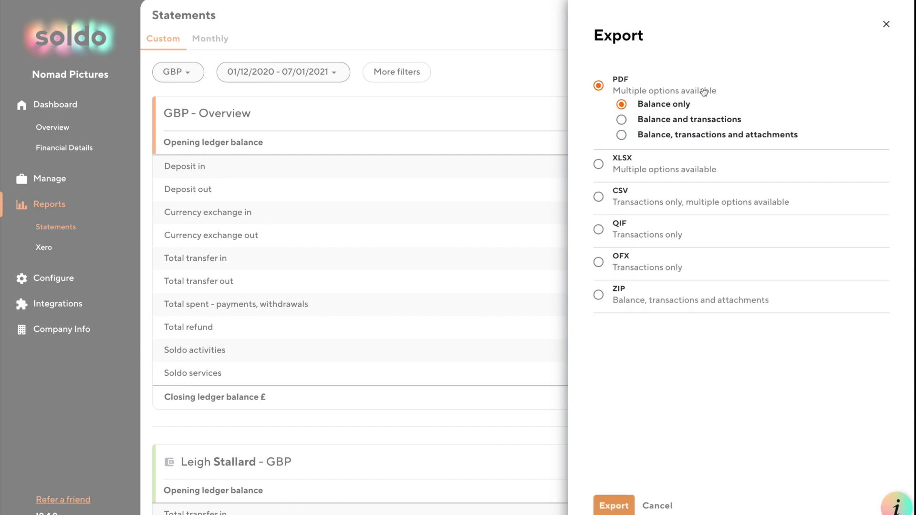
pyautogui.click(621, 136)
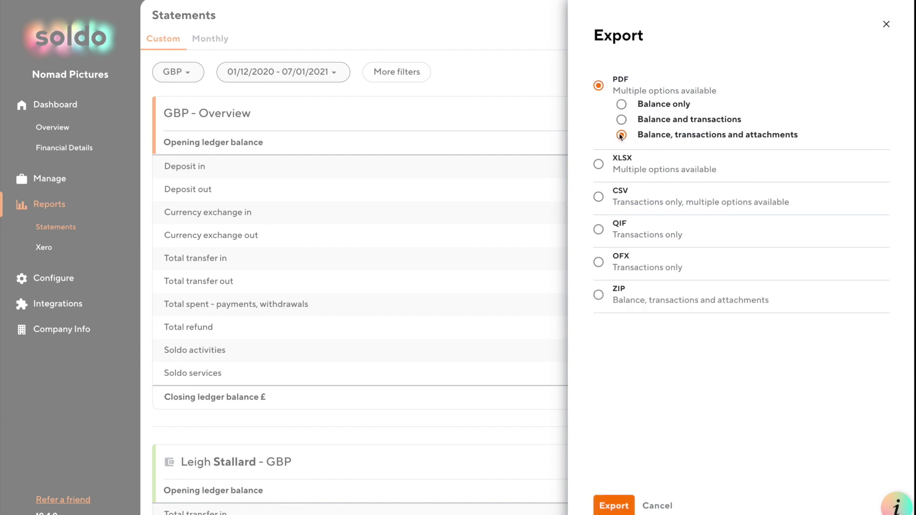
pyautogui.click(602, 505)
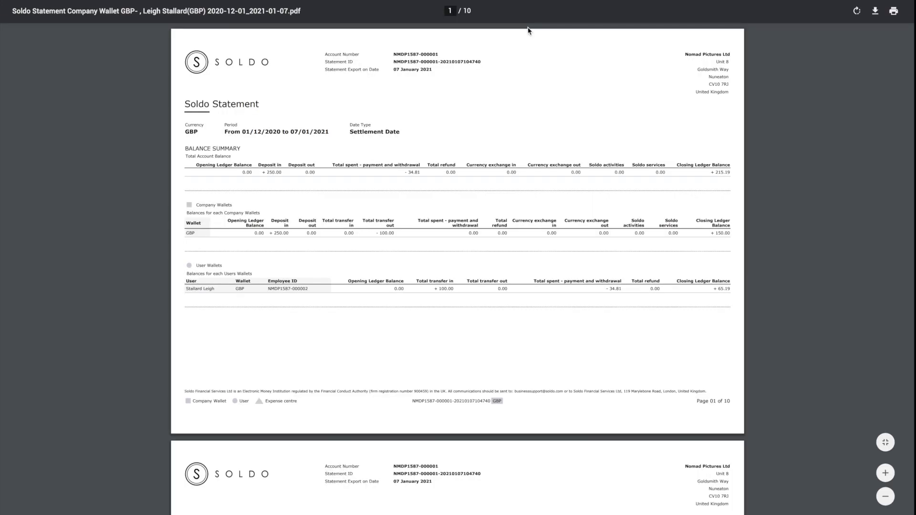
# - Scroll page 1 of the PDF to read the 215.19 closing balance across company and user wallets
pyautogui.scroll(3, 494, 119)
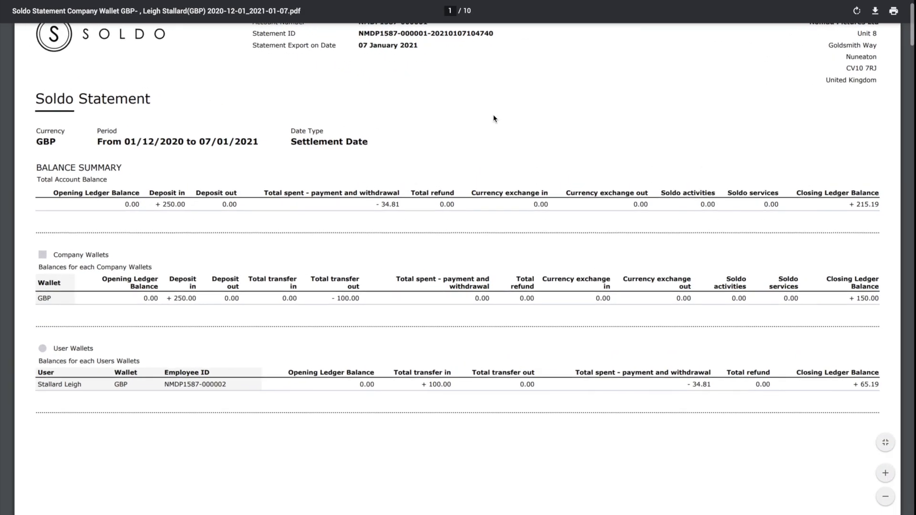
pyautogui.scroll(1, 494, 119)
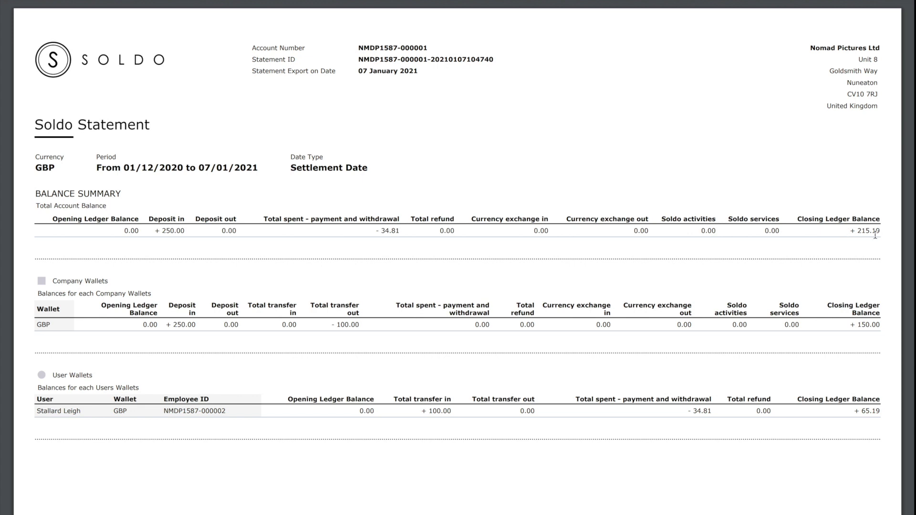
pyautogui.scroll(-2, 875, 234)
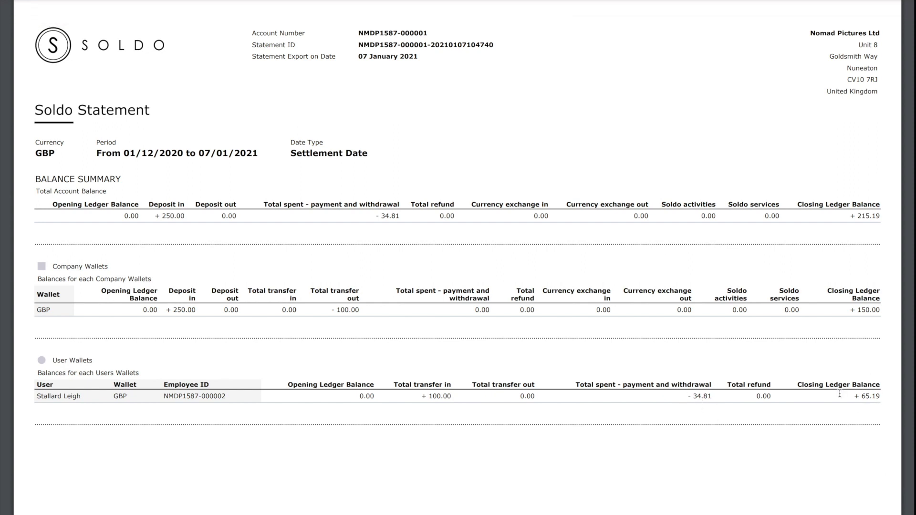
# - Scroll down to page 4's card transaction table ending at a 65.19 balance
pyautogui.scroll(-10, 840, 393)
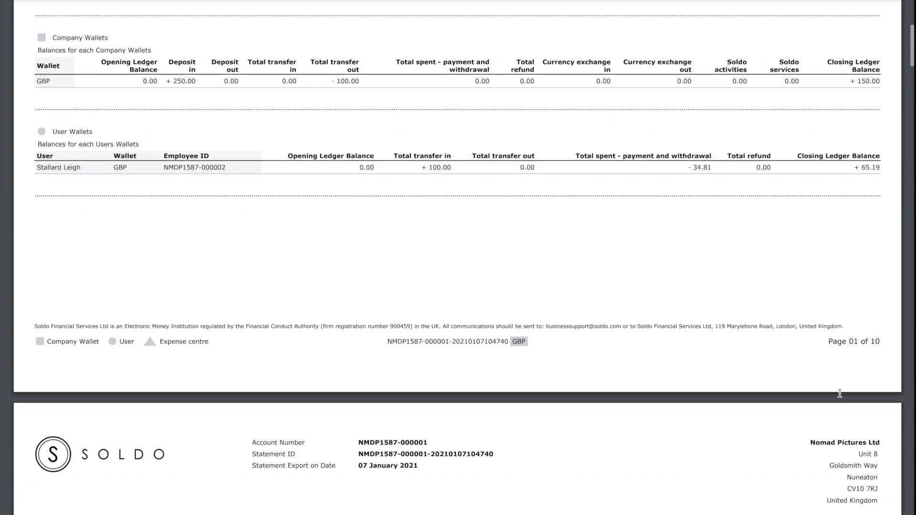
pyautogui.scroll(-3, 840, 394)
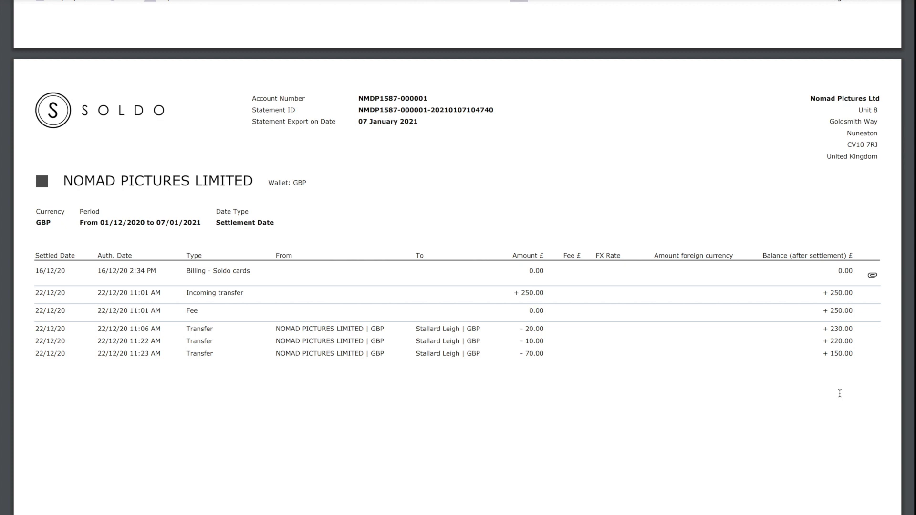
pyautogui.scroll(-1, 839, 393)
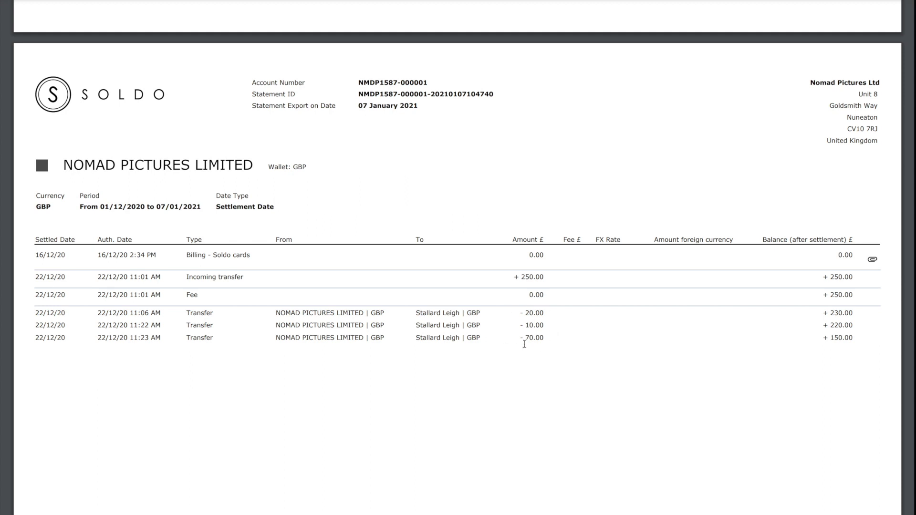
pyautogui.scroll(-10, 524, 344)
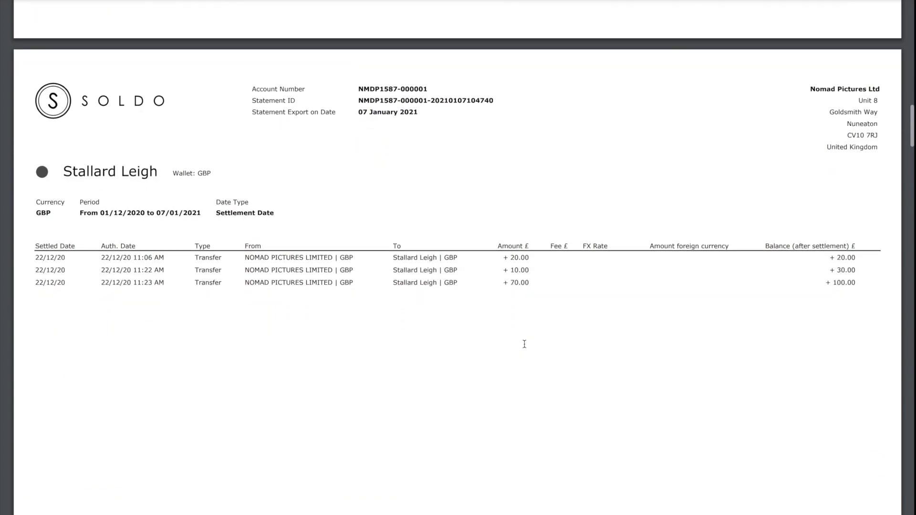
pyautogui.scroll(-2, 524, 344)
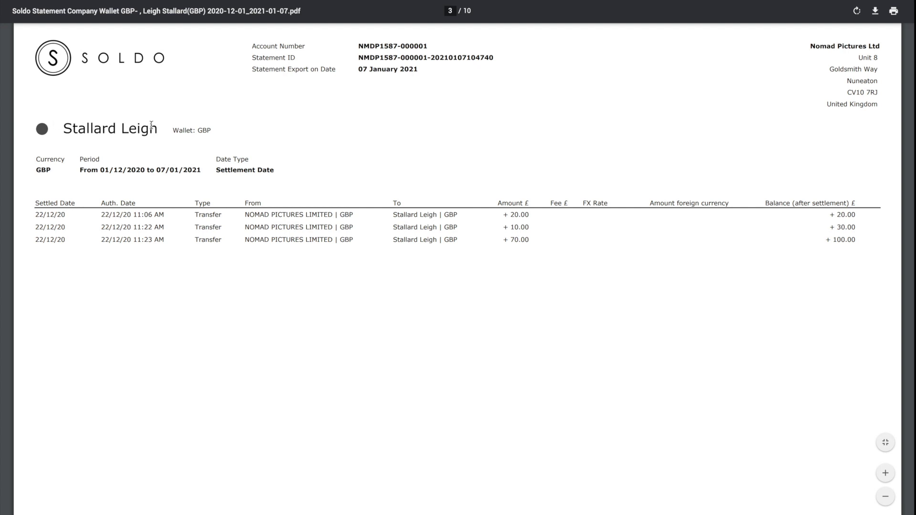
pyautogui.scroll(-10, 194, 308)
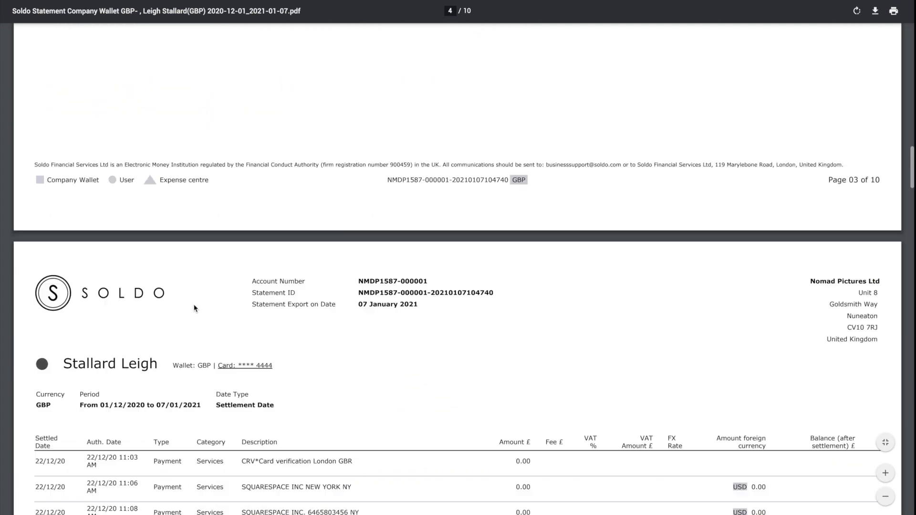
pyautogui.scroll(-5, 194, 308)
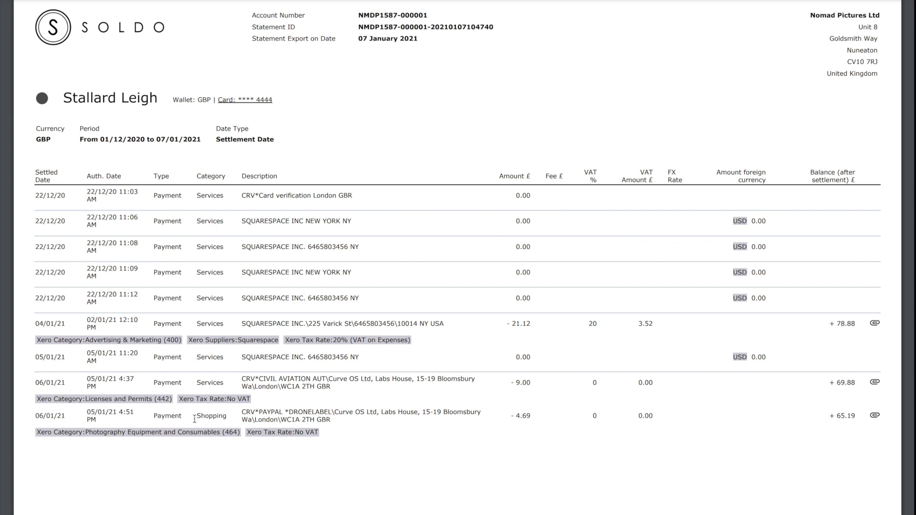
pyautogui.scroll(-1, 194, 418)
pyautogui.scroll(-1, 194, 419)
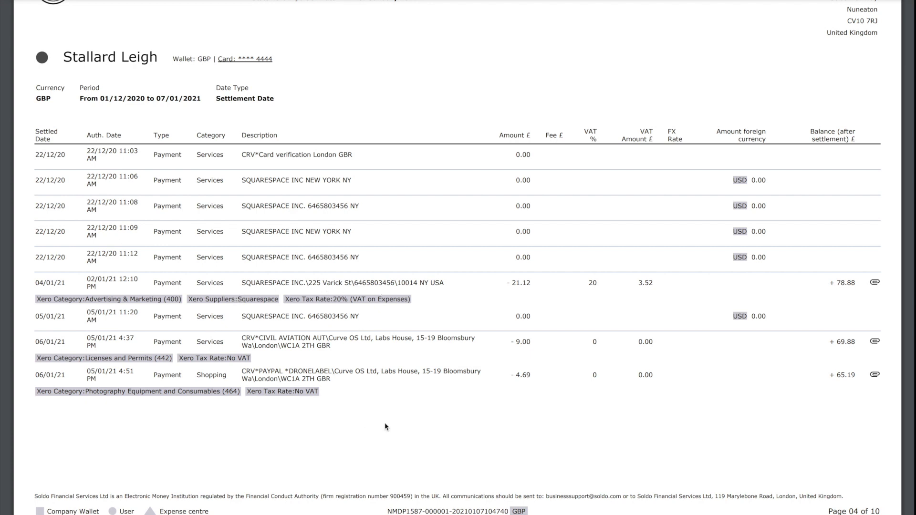
# - Page through the attachment pages, then export the statement as a CSV (Comma delimited) file
pyautogui.scroll(-1, 386, 426)
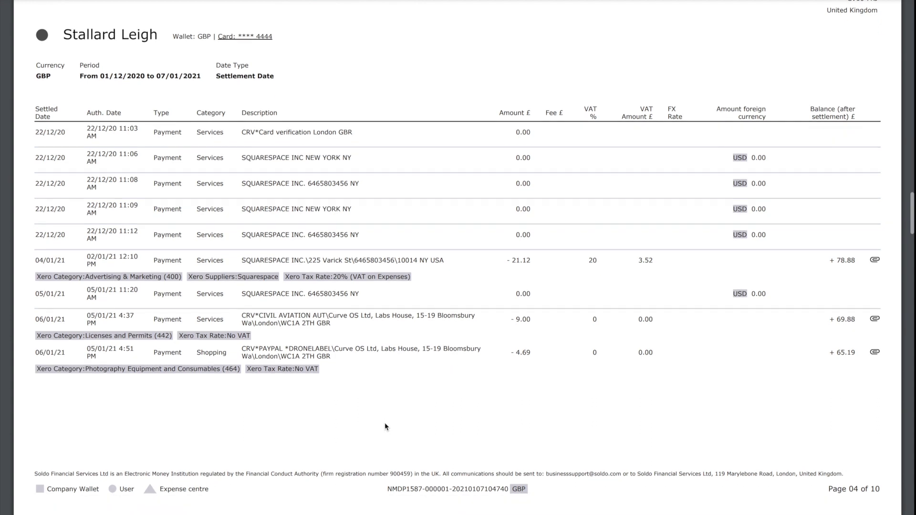
pyautogui.scroll(-9, 386, 426)
pyautogui.scroll(-3, 386, 426)
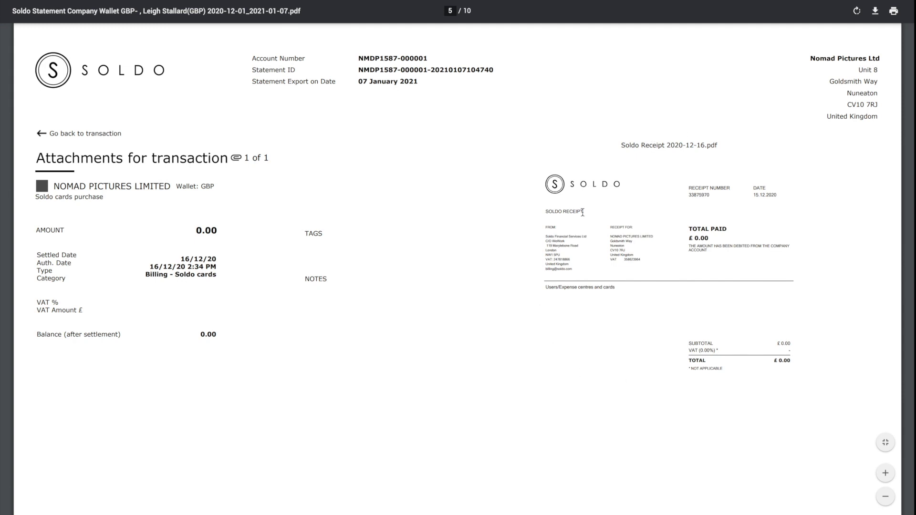
pyautogui.scroll(-10, 670, 275)
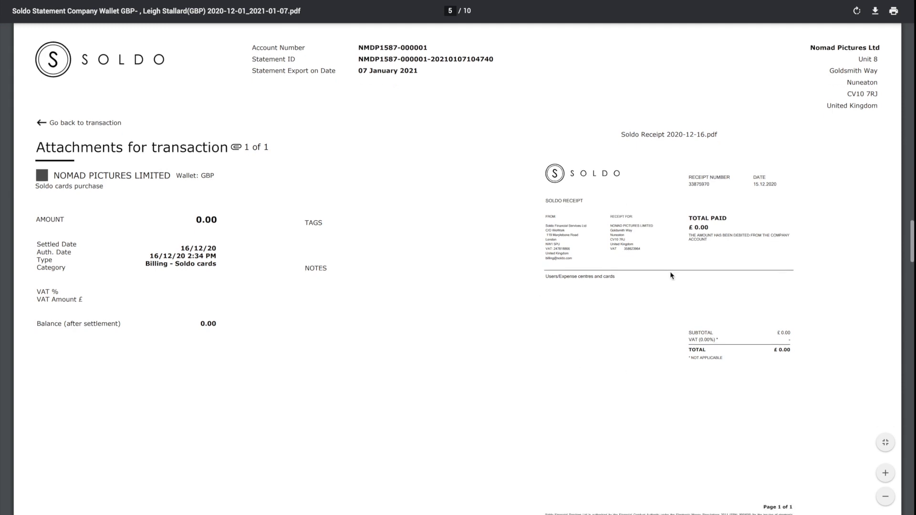
pyautogui.scroll(-2, 670, 275)
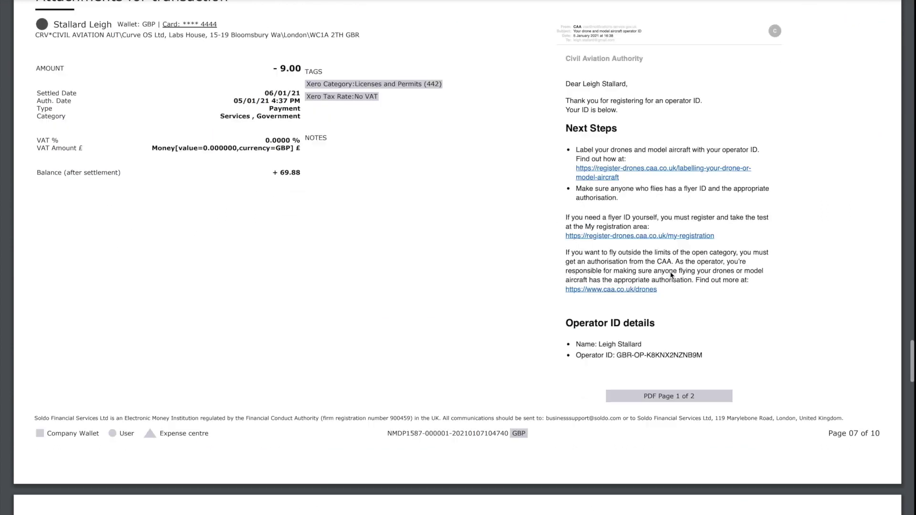
pyautogui.scroll(-8, 670, 276)
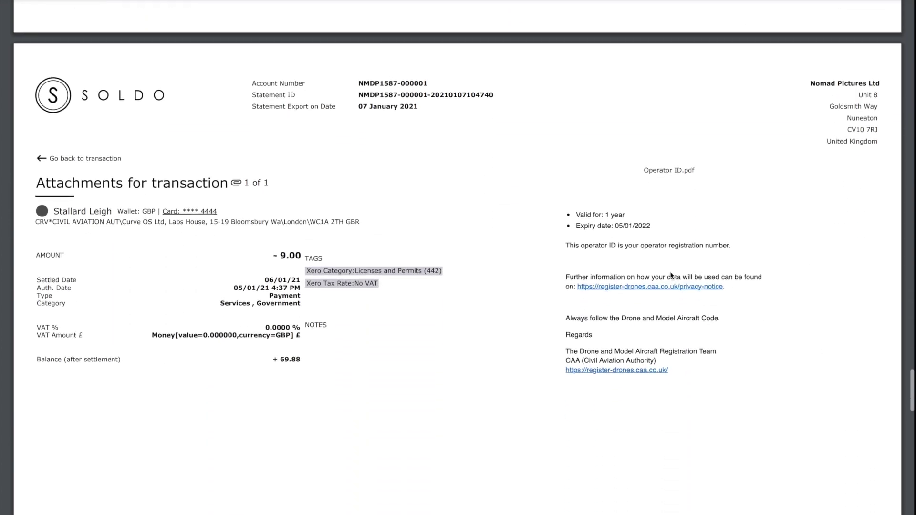
pyautogui.scroll(-8, 670, 275)
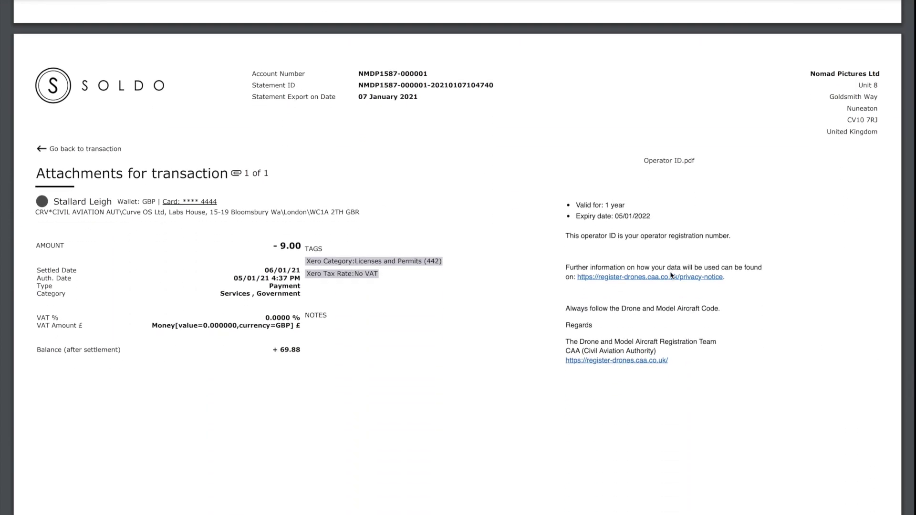
pyautogui.scroll(-3, 670, 275)
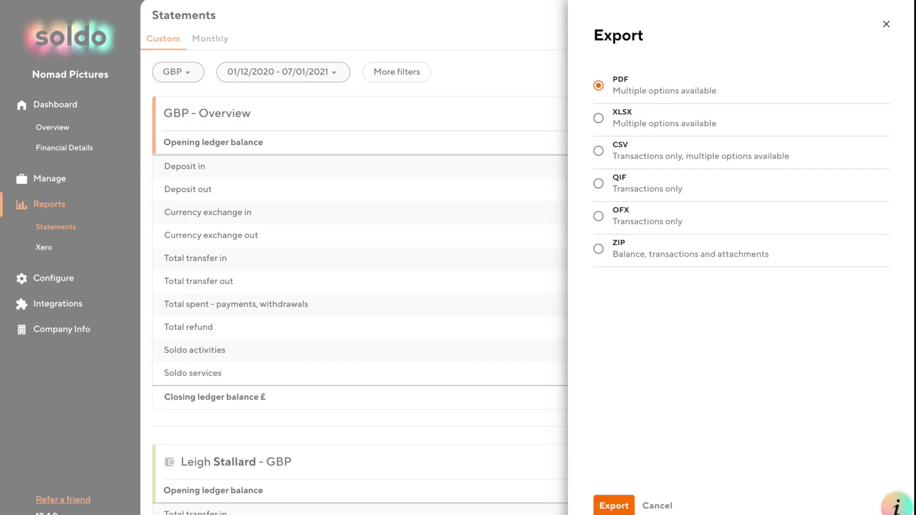
pyautogui.click(599, 151)
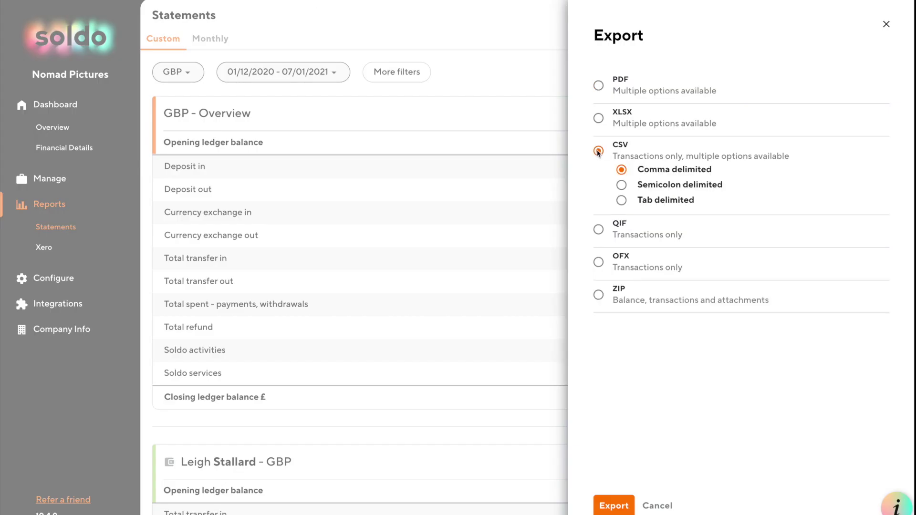
pyautogui.click(607, 507)
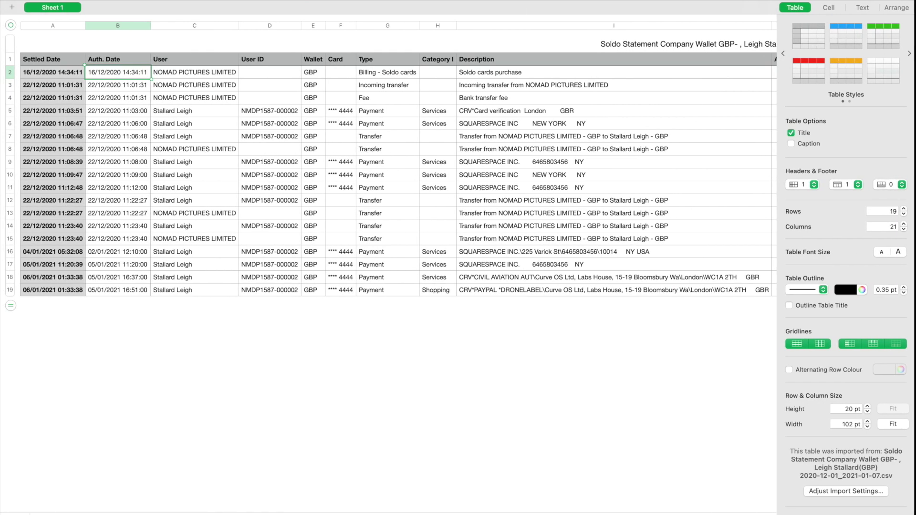
# - Hide the Format sidebar and select the Incoming transfer type and its 20.00 and -20.00 amounts
pyautogui.press('super+alt+i')
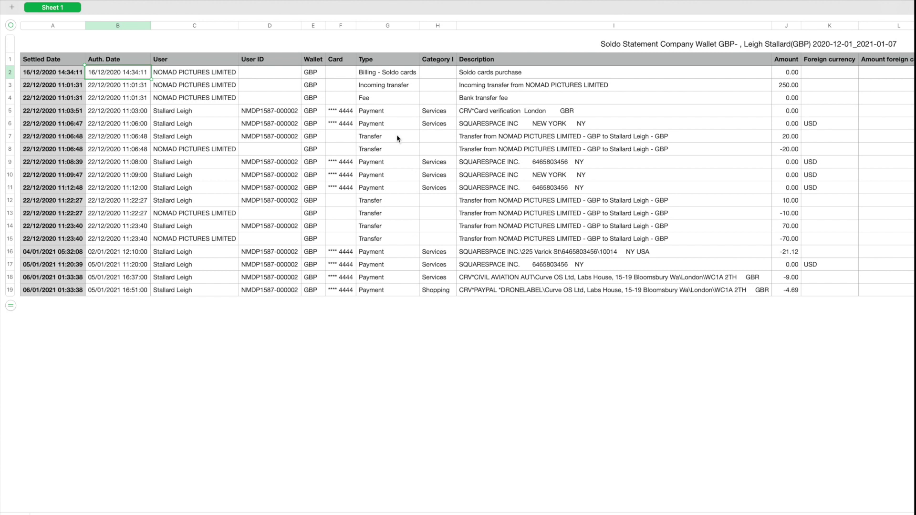
pyautogui.click(381, 90)
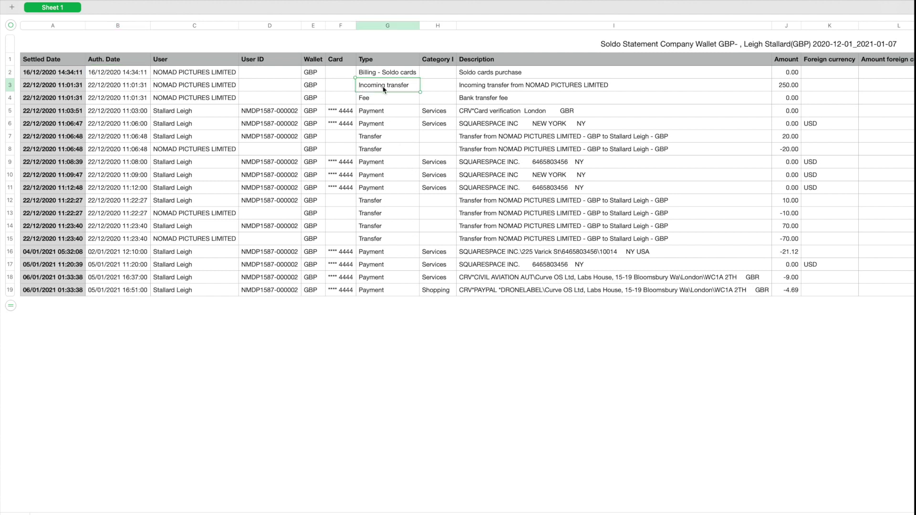
pyautogui.click(783, 141)
pyautogui.moveTo(783, 142); pyautogui.dragTo(784, 151)
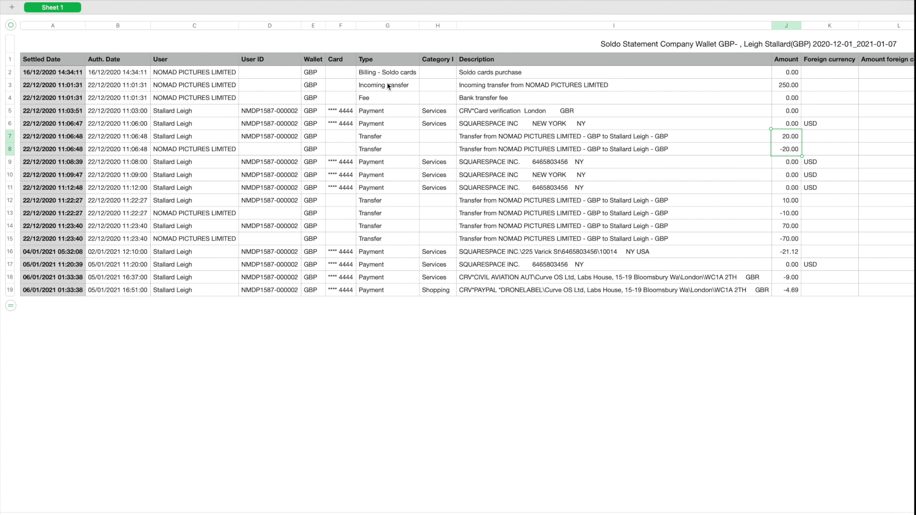
# - Select the Payment type cells in rows 9–11 and 16–19
pyautogui.moveTo(372, 163); pyautogui.dragTo(371, 190)
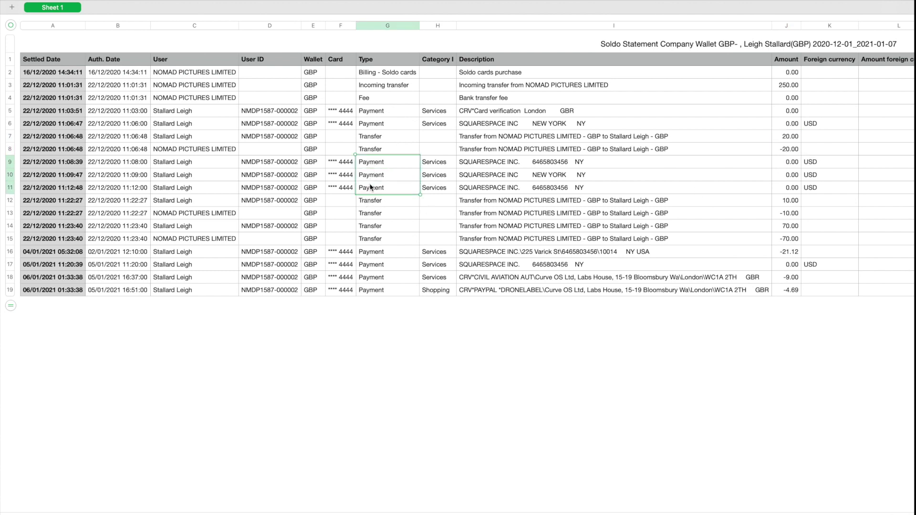
pyautogui.moveTo(371, 253); pyautogui.dragTo(371, 289)
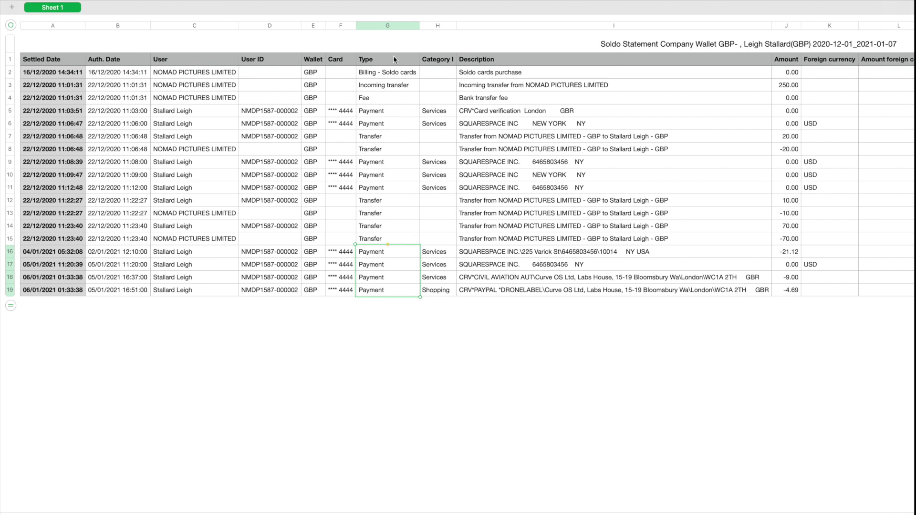
pyautogui.moveTo(373, 257); pyautogui.dragTo(371, 253)
pyautogui.hscroll(1, 619, 265)
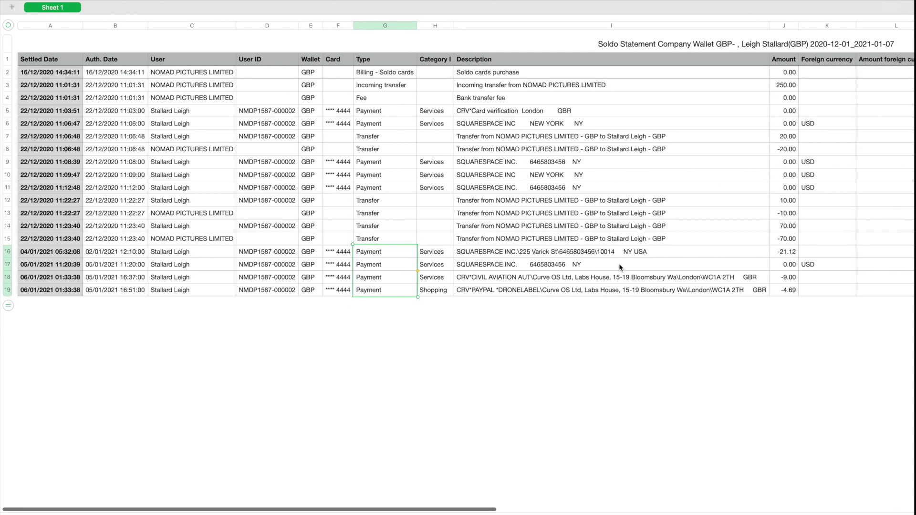
pyautogui.hscroll(5, 619, 265)
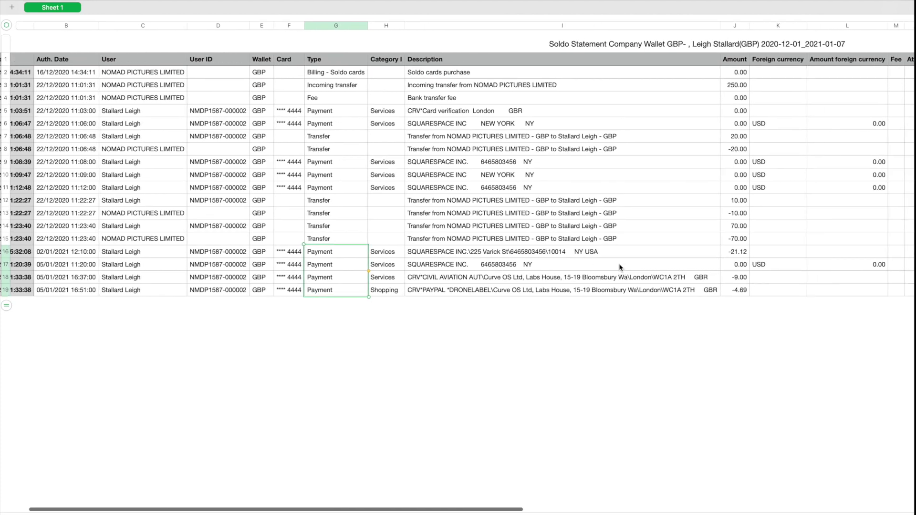
pyautogui.hscroll(10, 619, 267)
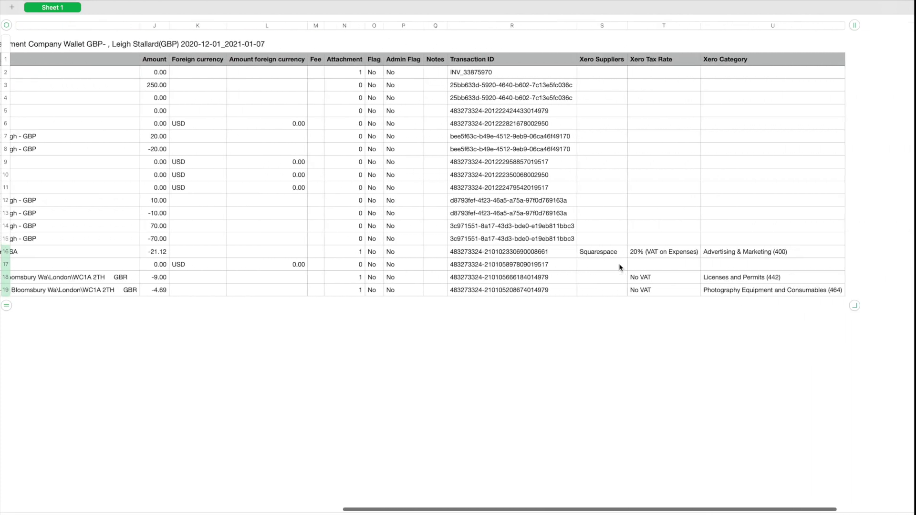
pyautogui.hscroll(1, 619, 267)
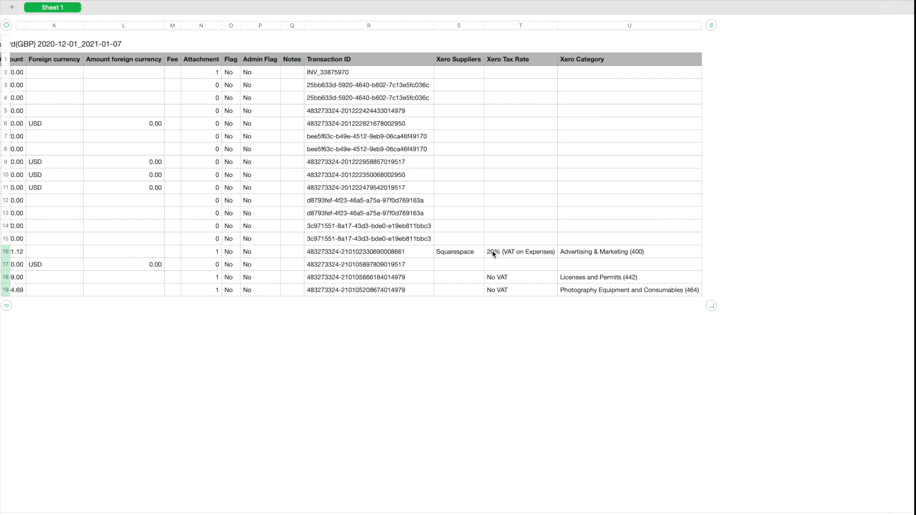
pyautogui.click(493, 253)
pyautogui.click(612, 254)
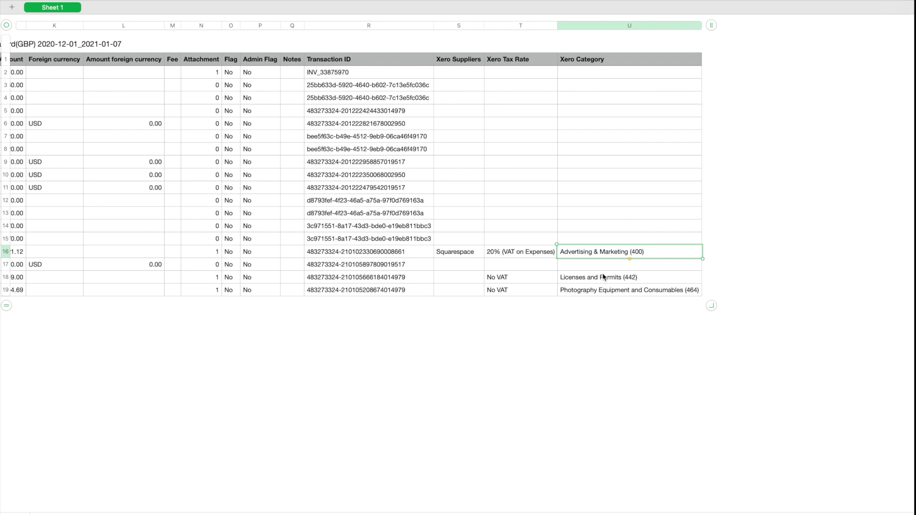
pyautogui.hscroll(-15, 603, 277)
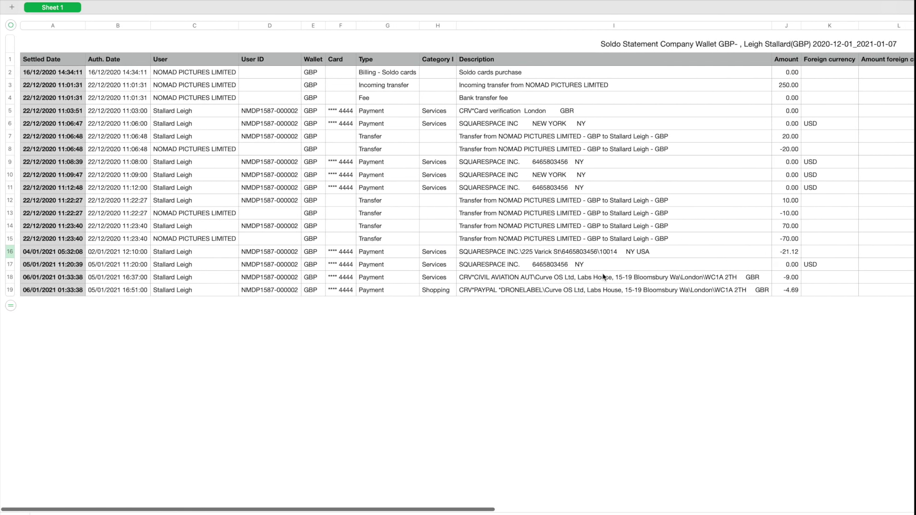